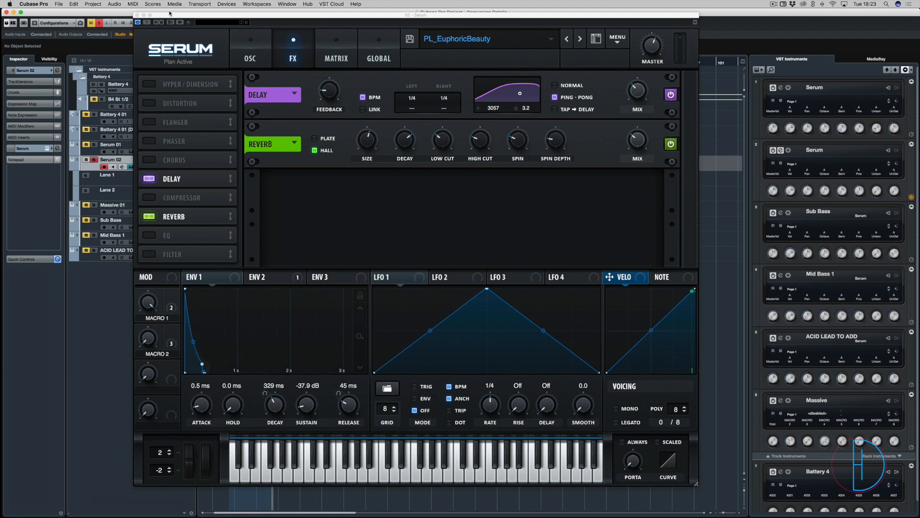
Reposition the Serum window beside the Serum 02 clips and play the looped section
{"action": "left_click_drag", "start_coordinate": [169, 13], "coordinate": [421, 50]}
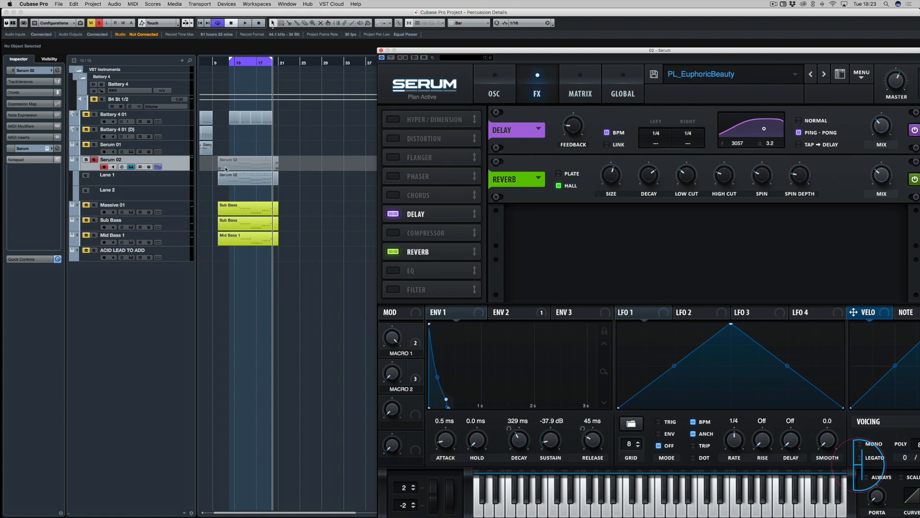
{"action": "left_click_drag", "start_coordinate": [481, 46], "coordinate": [221, 18]}
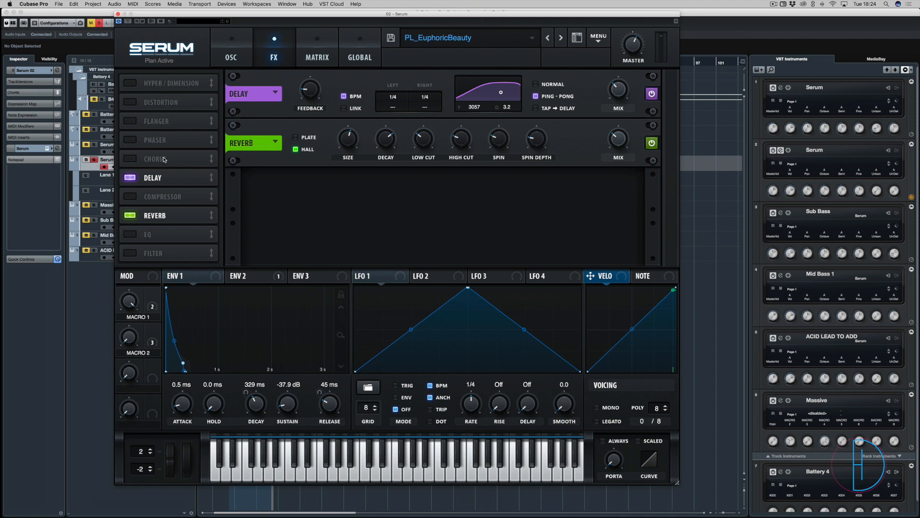
{"action": "left_click_drag", "start_coordinate": [218, 15], "coordinate": [596, 31]}
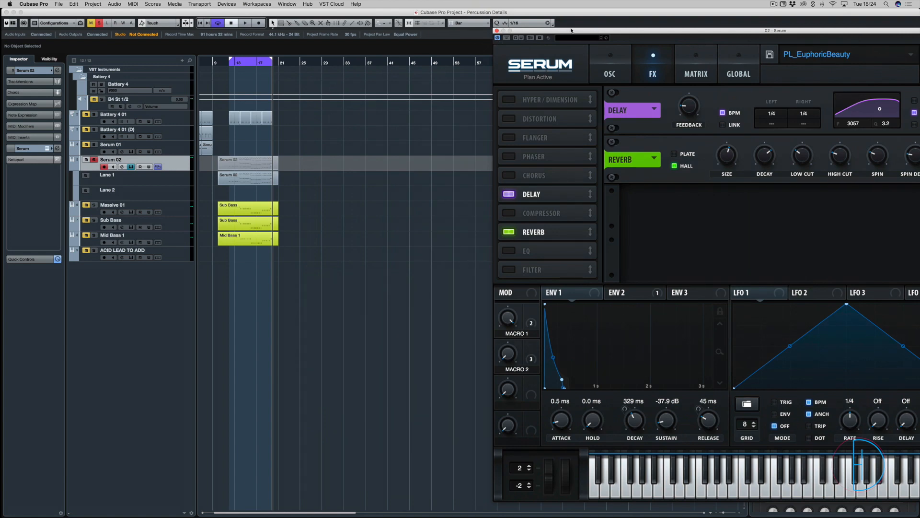
{"action": "left_click_drag", "start_coordinate": [571, 31], "coordinate": [401, 24]}
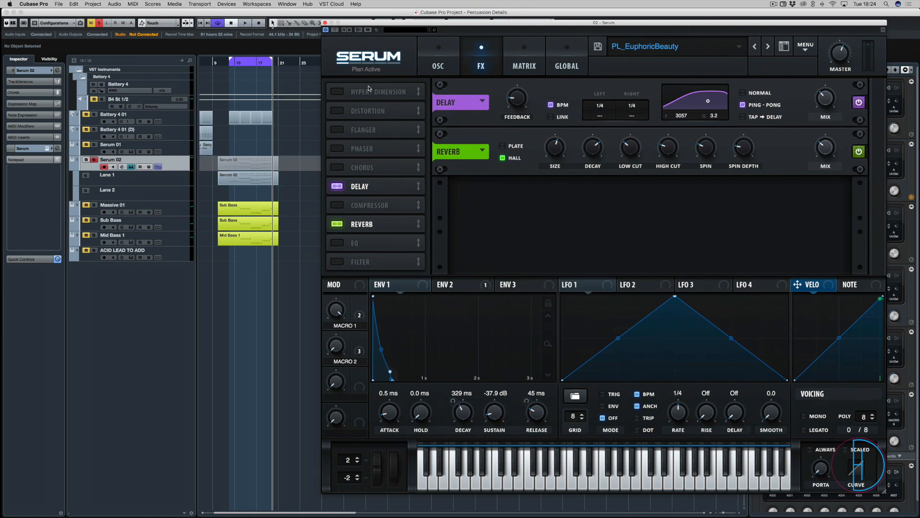
{"action": "left_click", "coordinate": [292, 147]}
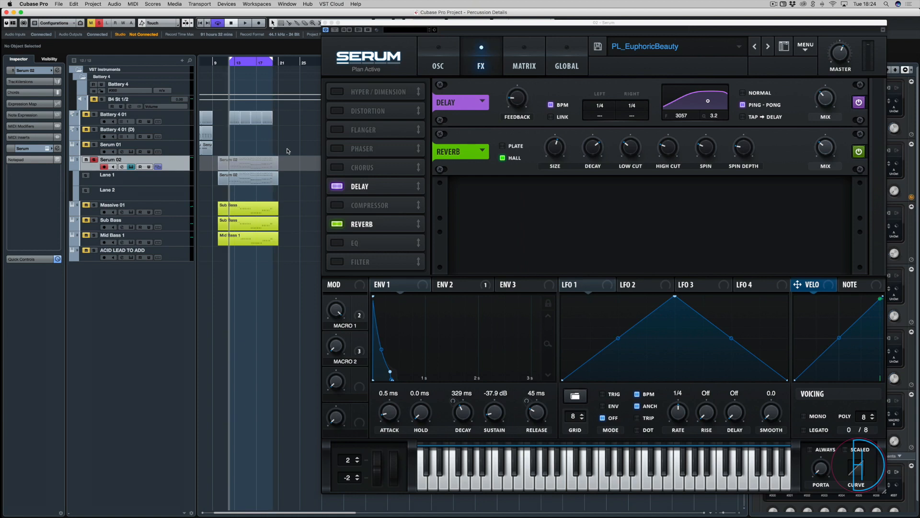
{"action": "key", "text": "space"}
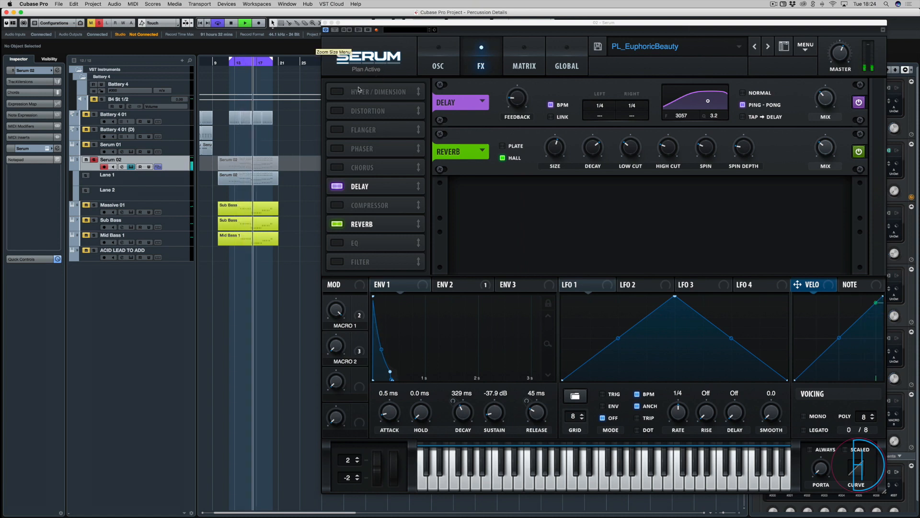
Compare the looped Serum 02 part with the Hyper/Dimension effect off and on, leaving the effect enabled
{"action": "left_click", "coordinate": [337, 91]}
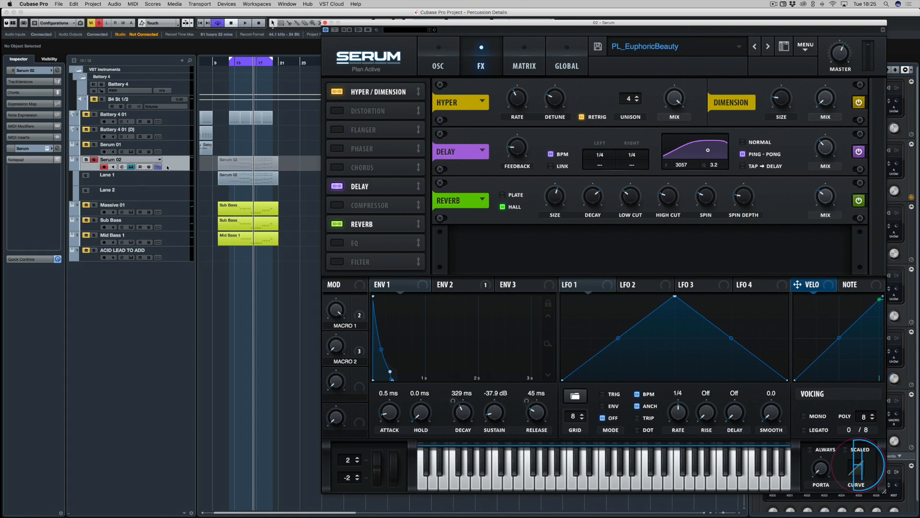
{"action": "left_click", "coordinate": [337, 92]}
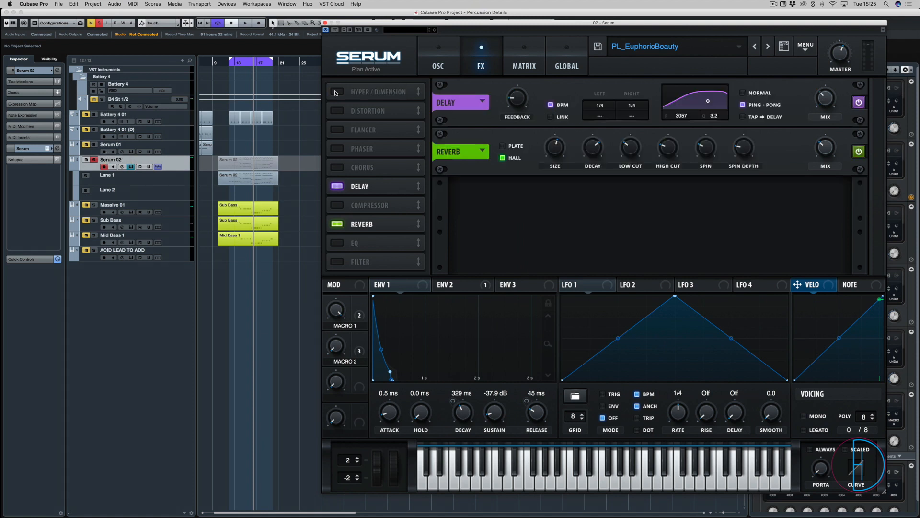
{"action": "key", "text": "space"}
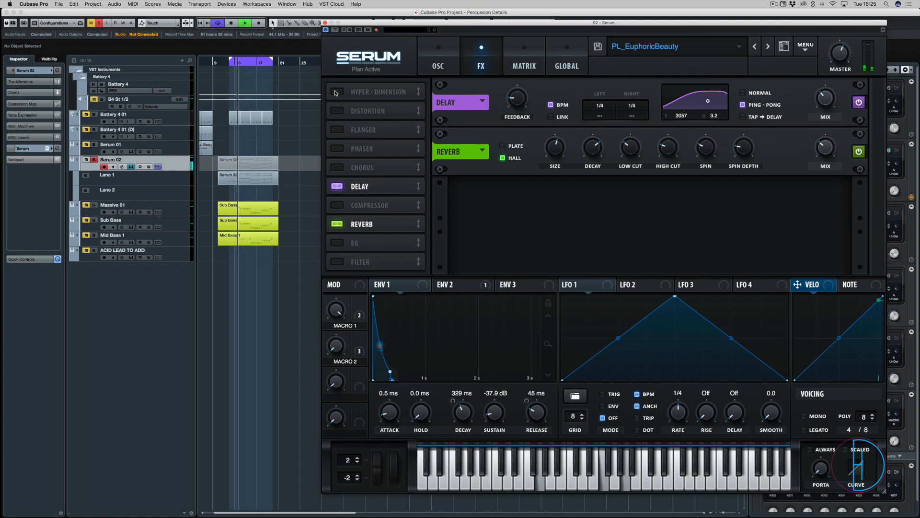
{"action": "left_click", "coordinate": [337, 92]}
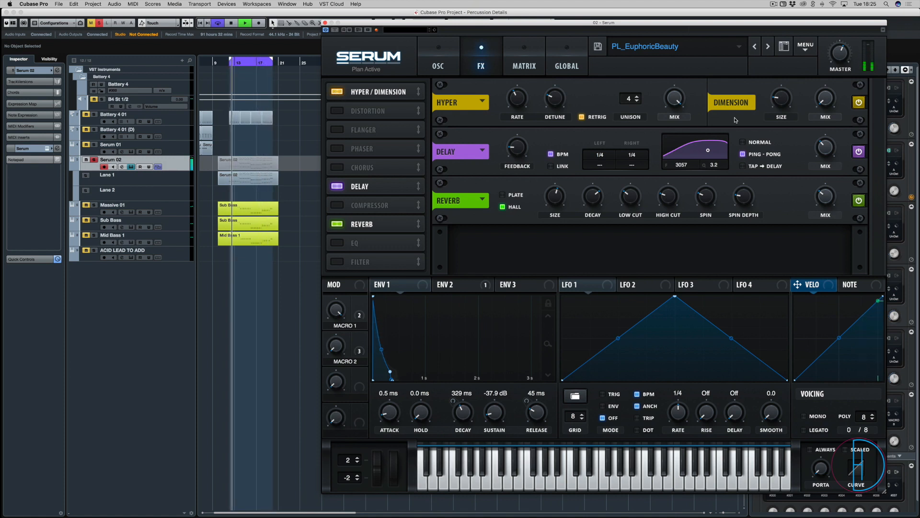
Assign Macro 1 as a modulator of the Hyper mix and adjust its modulation amount during playback
{"action": "left_click_drag", "start_coordinate": [670, 102], "coordinate": [664, 46]}
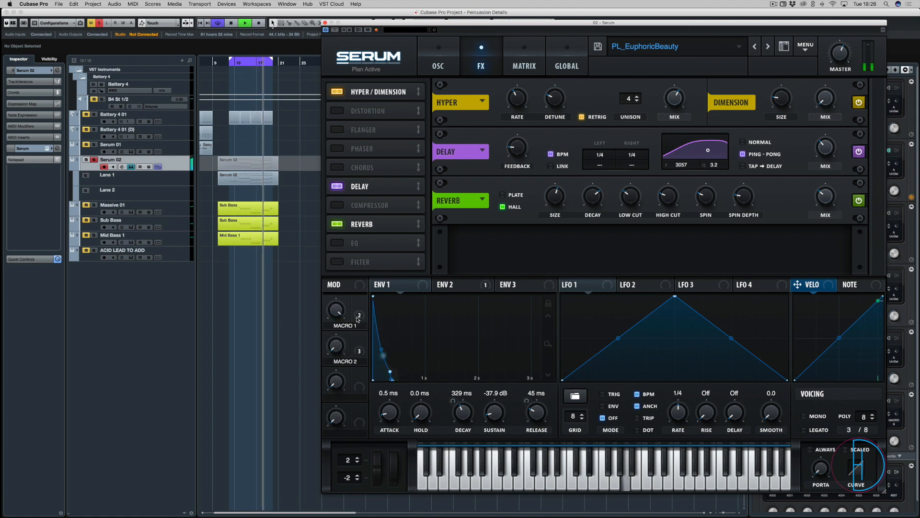
{"action": "left_click_drag", "start_coordinate": [359, 303], "coordinate": [674, 136]}
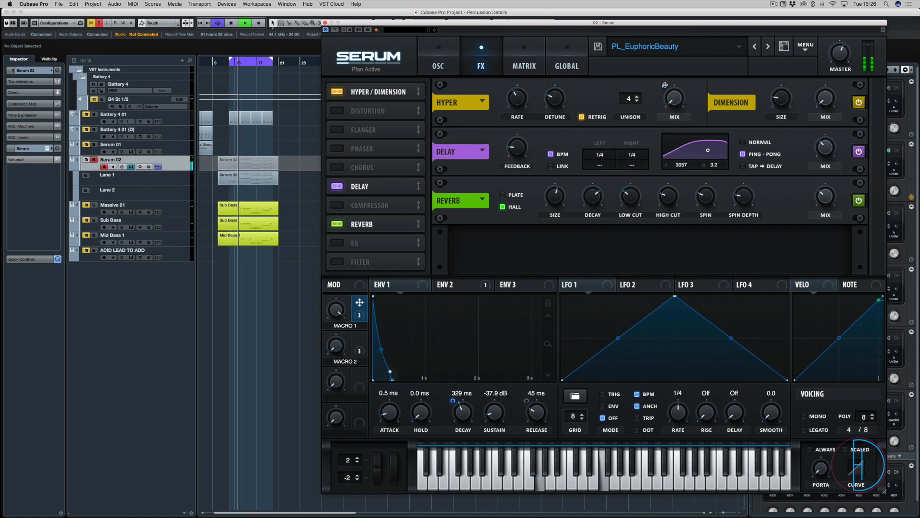
{"action": "left_click_drag", "start_coordinate": [664, 87], "coordinate": [664, 57]}
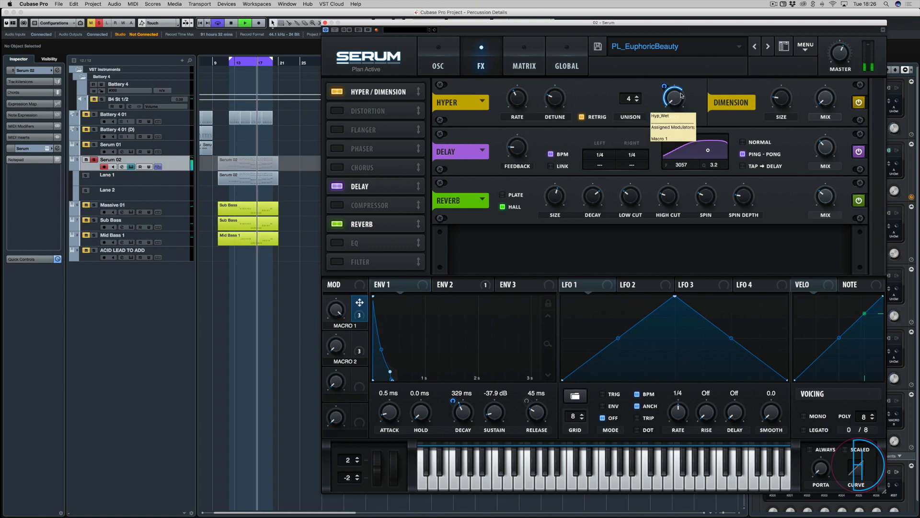
Turn Macro 1 fully down, set the base Hyper mix to 29%, and restart playback
{"action": "left_click_drag", "start_coordinate": [333, 309], "coordinate": [339, 386]}
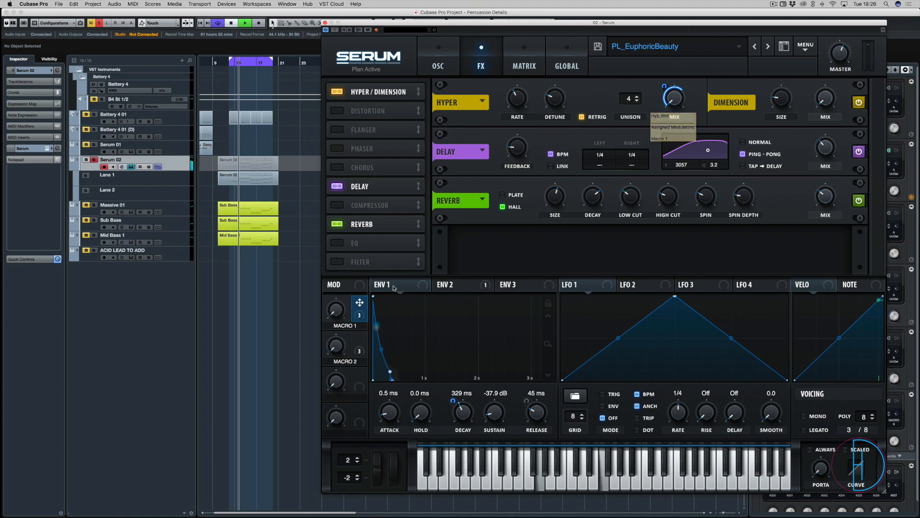
{"action": "key", "text": "space"}
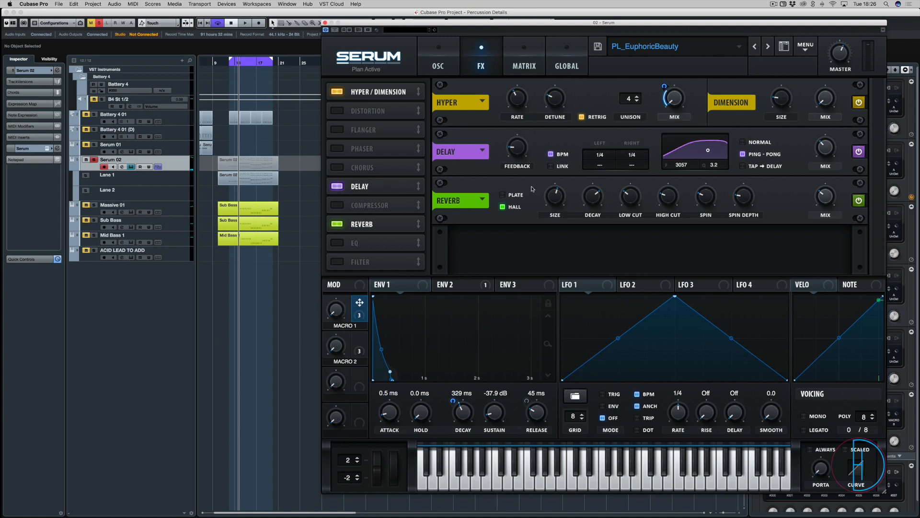
{"action": "left_click_drag", "start_coordinate": [678, 104], "coordinate": [678, 81]}
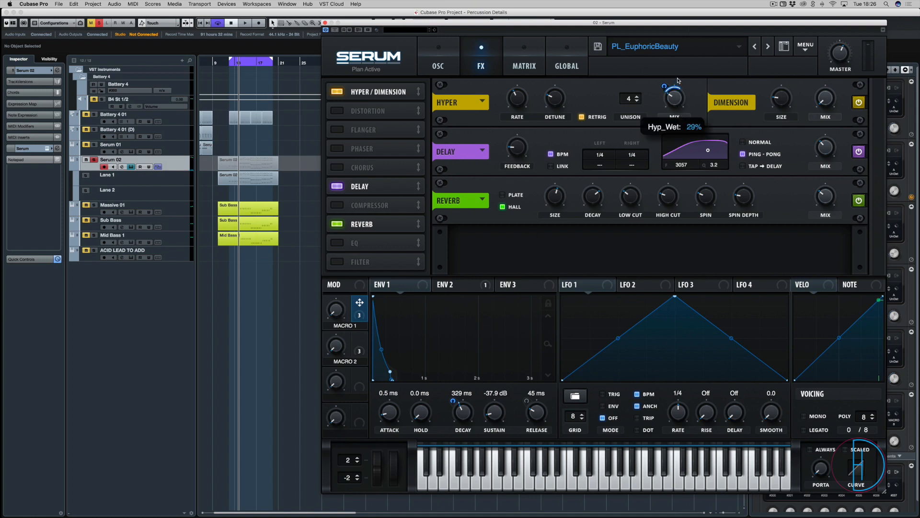
{"action": "key", "text": "space"}
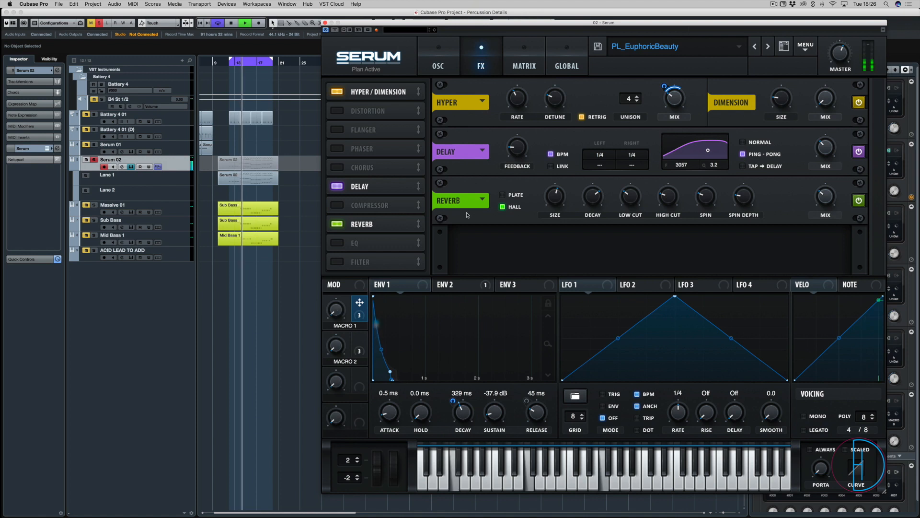
Try a base Hyper mix of about 20% and raise Macro 1 to 100% to hear the change
{"action": "mouse_move", "coordinate": [670, 104]}
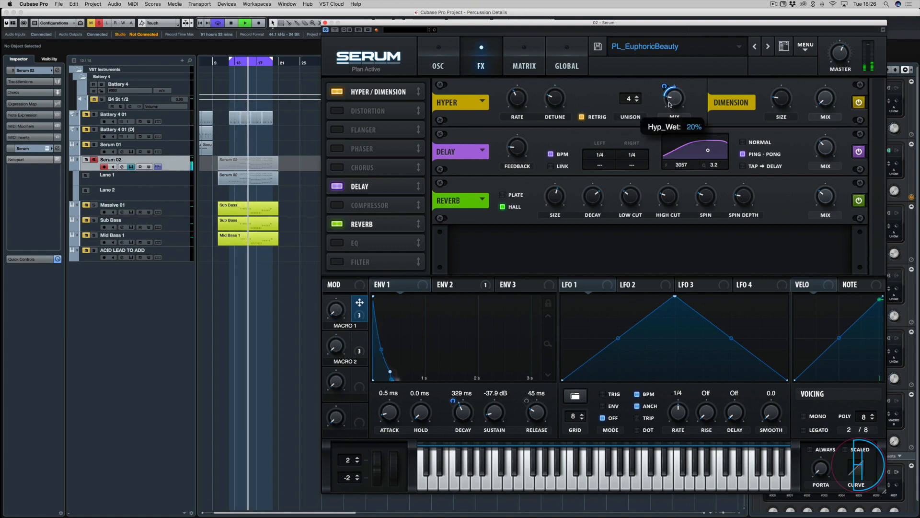
{"action": "left_click_drag", "start_coordinate": [670, 105], "coordinate": [668, 106]}
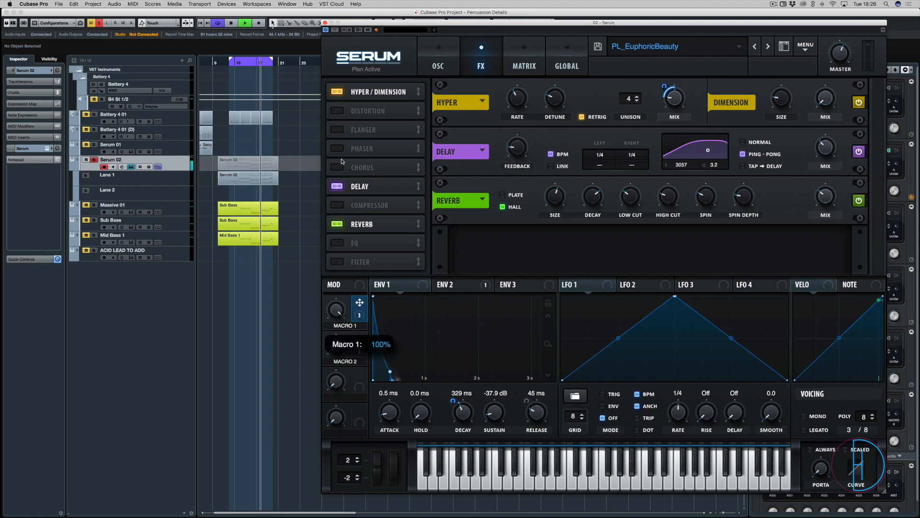
{"action": "mouse_move", "coordinate": [665, 81]}
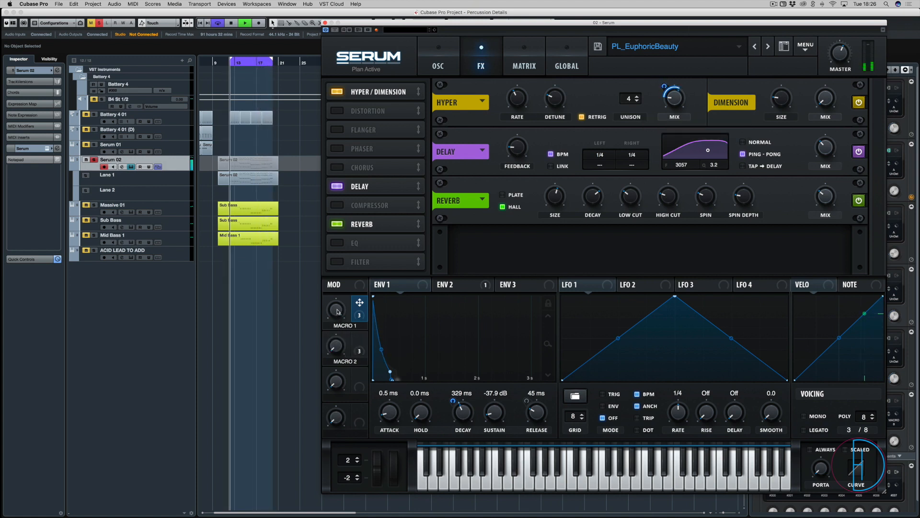
{"action": "left_click_drag", "start_coordinate": [338, 311], "coordinate": [336, 171]}
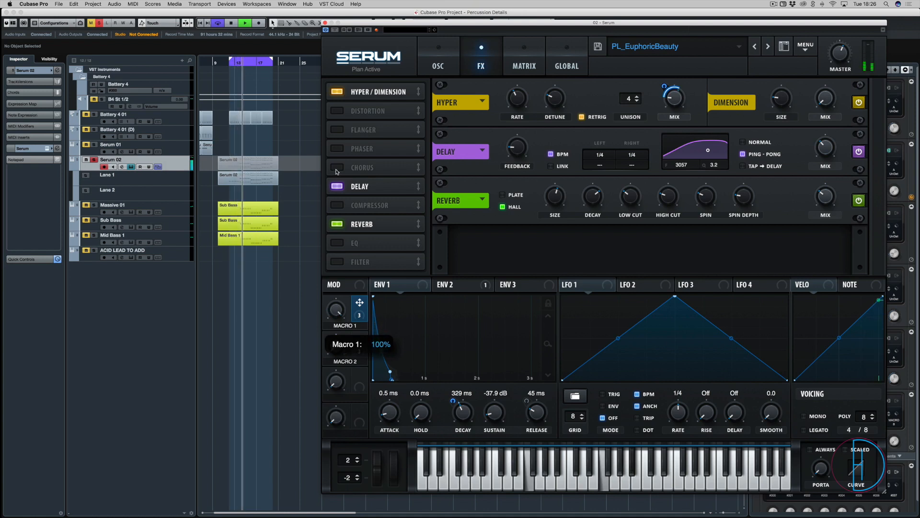
Set the Hyper mix to about 41% with a smaller Macro 1 modulation amount, and audition Macro 1 from 0% to 100%
{"action": "mouse_move", "coordinate": [681, 81]}
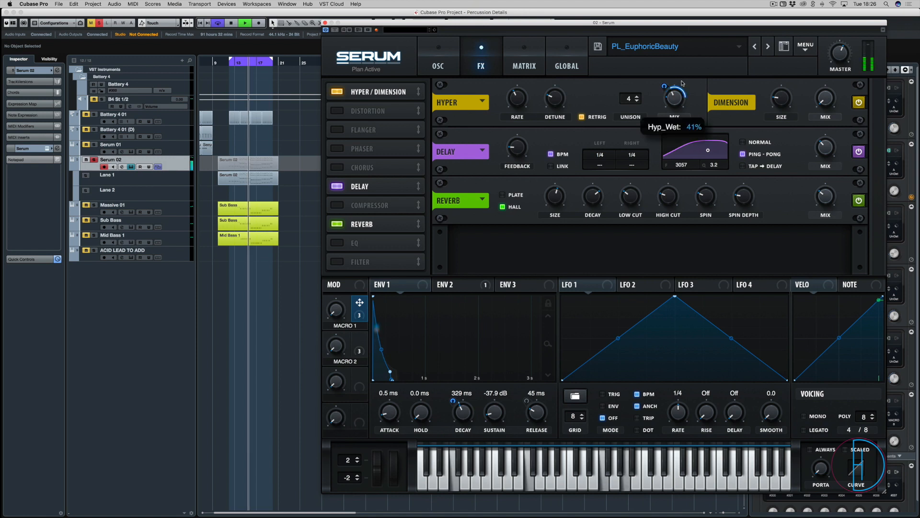
{"action": "left_click_drag", "start_coordinate": [674, 91], "coordinate": [664, 113]}
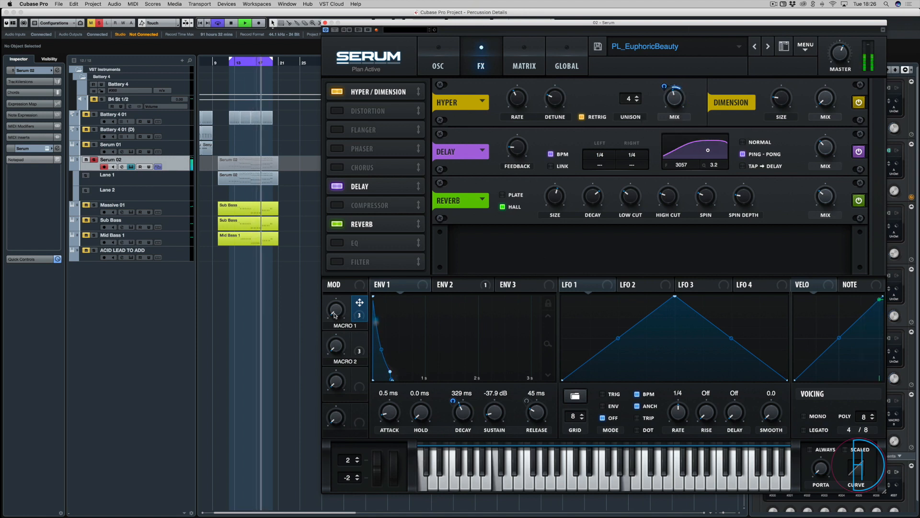
{"action": "left_click_drag", "start_coordinate": [335, 315], "coordinate": [335, 274]}
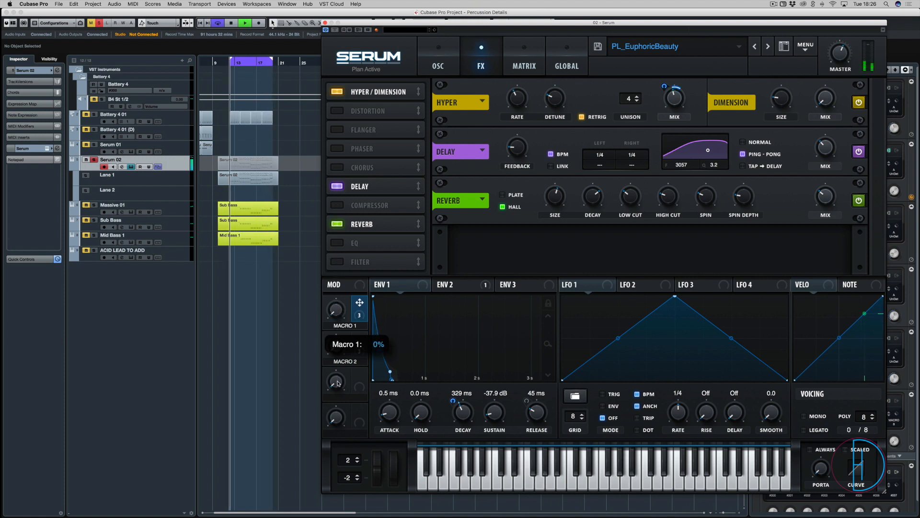
{"action": "left_click_drag", "start_coordinate": [337, 339], "coordinate": [331, 140]}
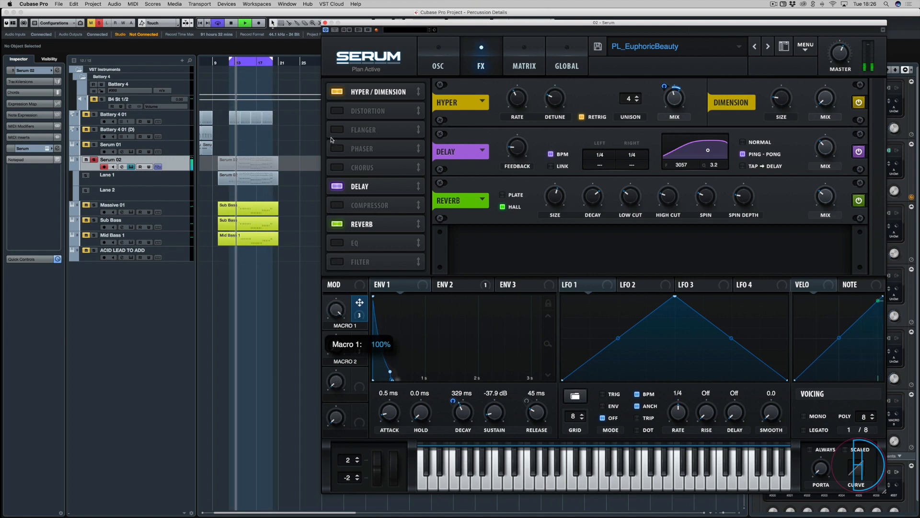
{"action": "key", "text": "space"}
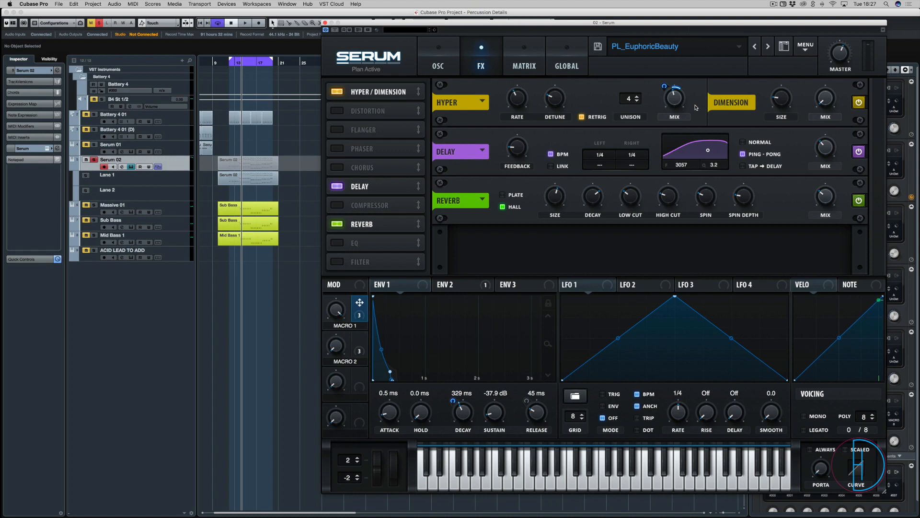
Compare the Hyper effect with Retrig off and on during playback, leaving Retrig enabled
{"action": "left_click_drag", "start_coordinate": [601, 24], "coordinate": [455, 14]}
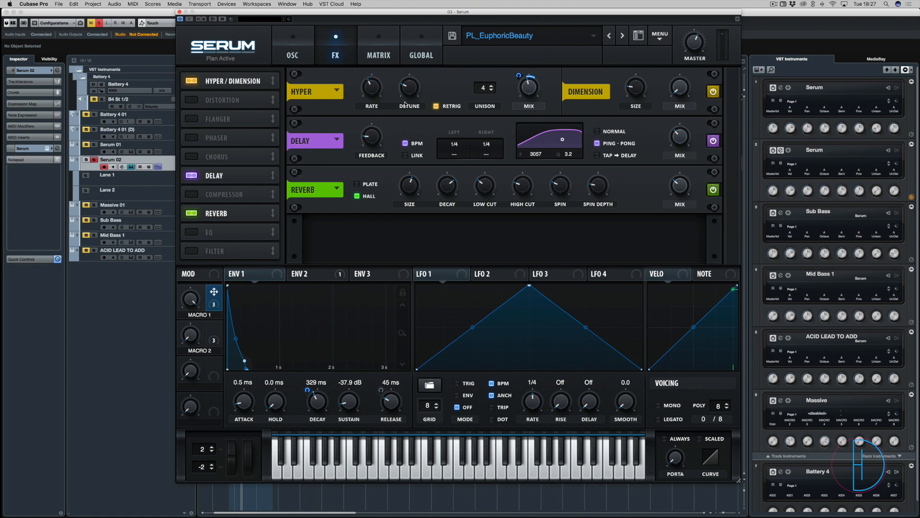
{"action": "left_click_drag", "start_coordinate": [366, 13], "coordinate": [307, 44]}
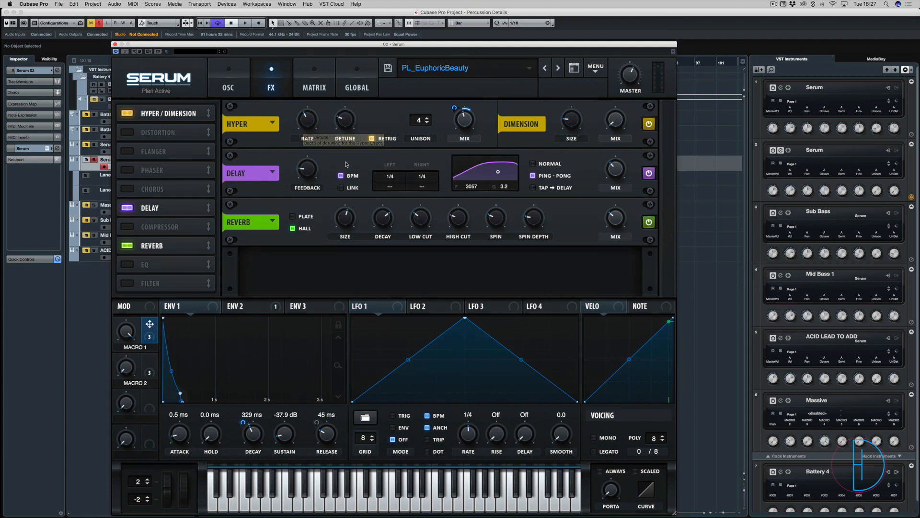
{"action": "left_click", "coordinate": [371, 138]}
{"action": "left_click", "coordinate": [372, 139]}
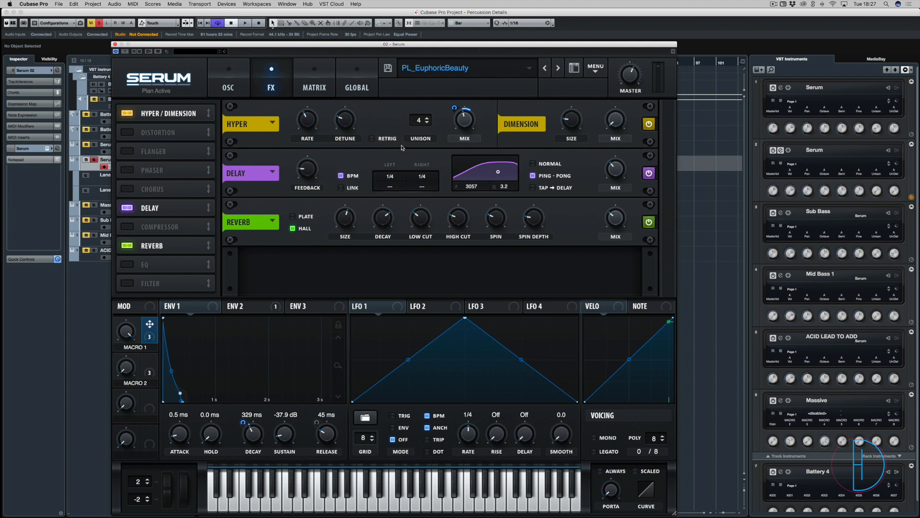
{"action": "key", "text": "space"}
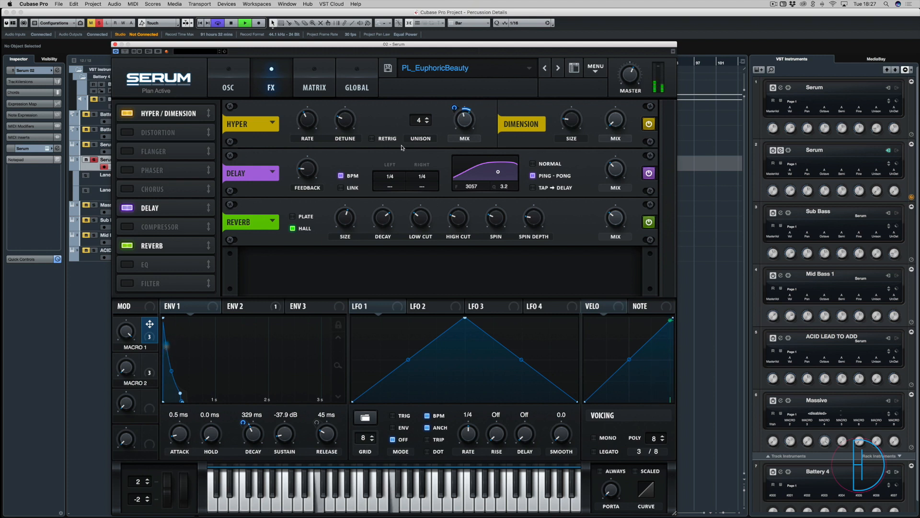
{"action": "left_click", "coordinate": [372, 139]}
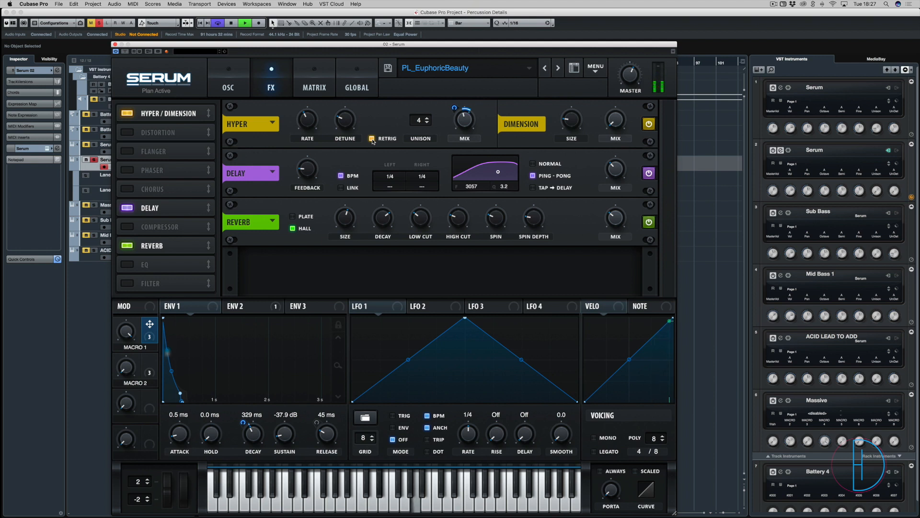
Stop playback, turn off solo on the Serum 02 track, and move the Serum window clear of the track list
{"action": "key", "text": "space"}
{"action": "key", "text": "s"}
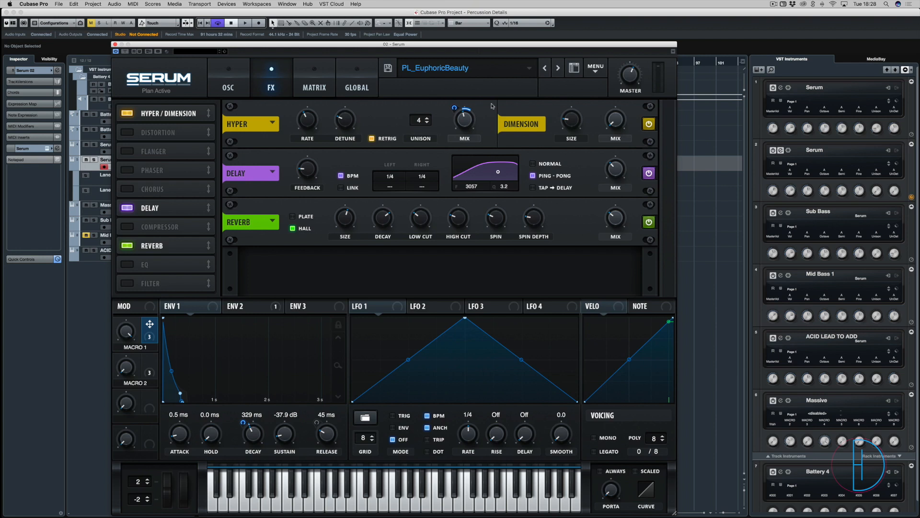
{"action": "mouse_move", "coordinate": [459, 115]}
{"action": "right_click", "coordinate": [453, 108]}
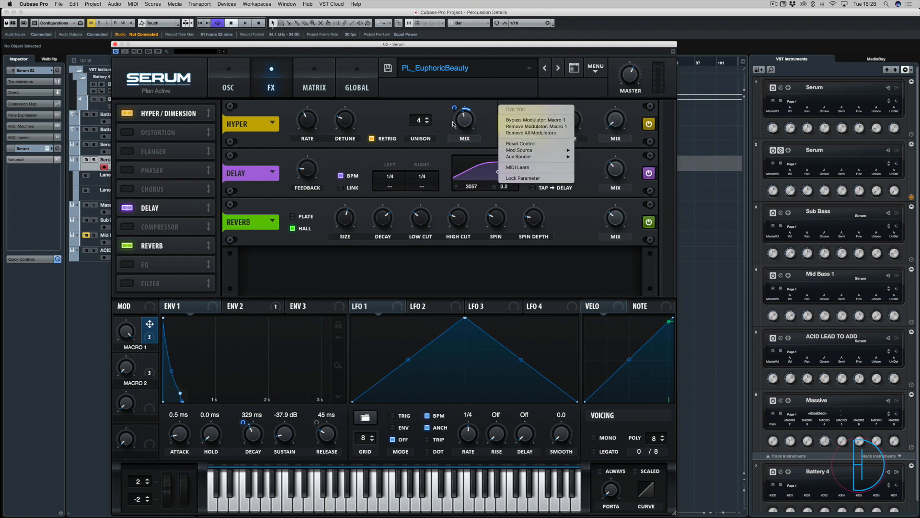
{"action": "left_click", "coordinate": [433, 111]}
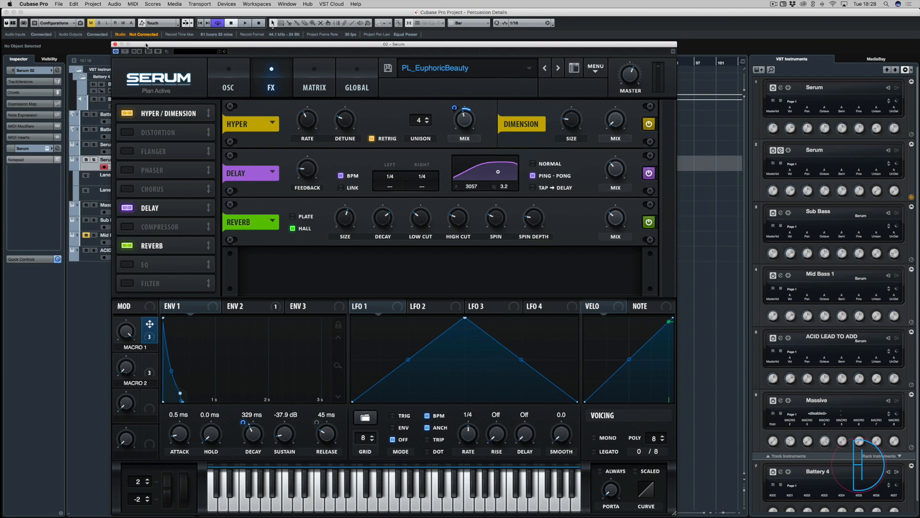
{"action": "left_click_drag", "start_coordinate": [146, 45], "coordinate": [412, 69]}
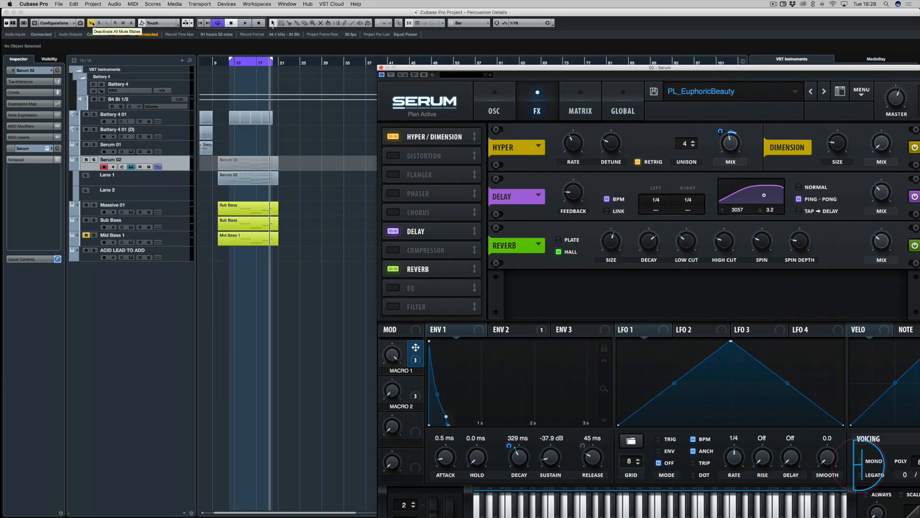
Play the full arrangement and compare the Serum 02 sound with the Hyper/Dimension effect off and on, leaving it enabled
{"action": "key", "text": "space"}
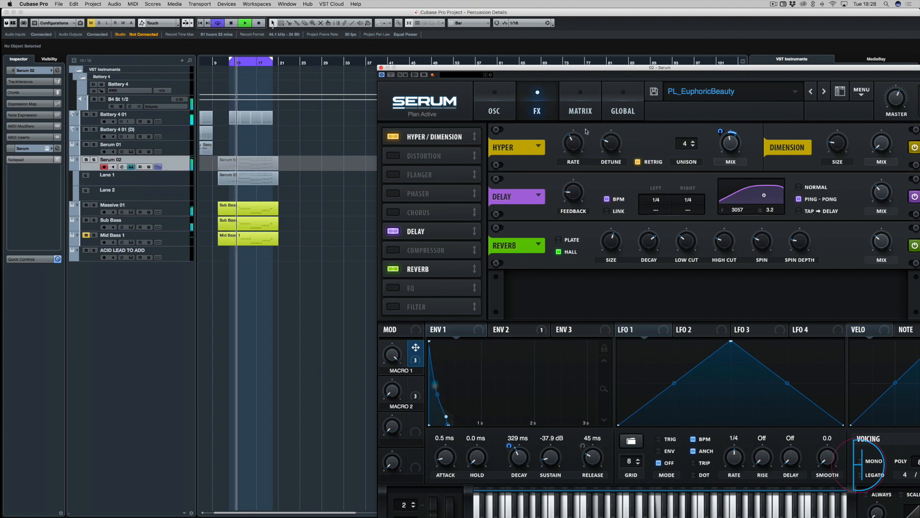
{"action": "left_click", "coordinate": [393, 137]}
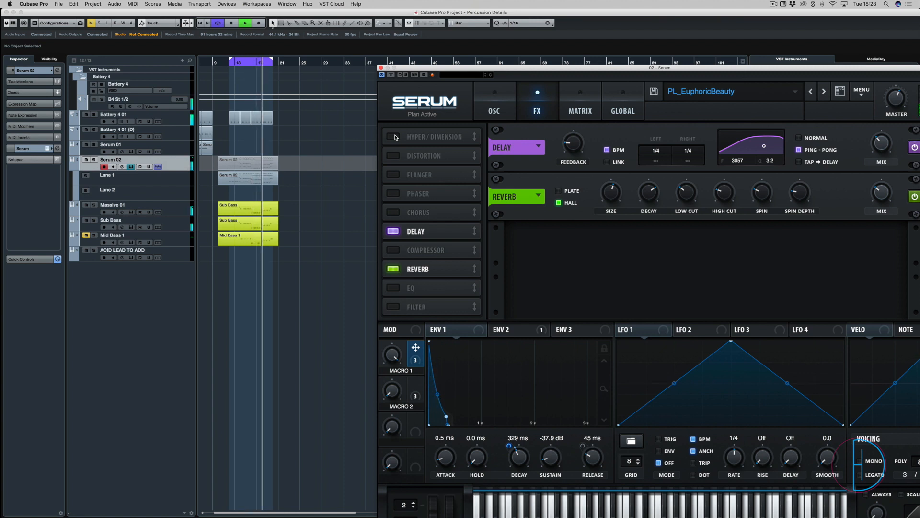
{"action": "left_click", "coordinate": [395, 137]}
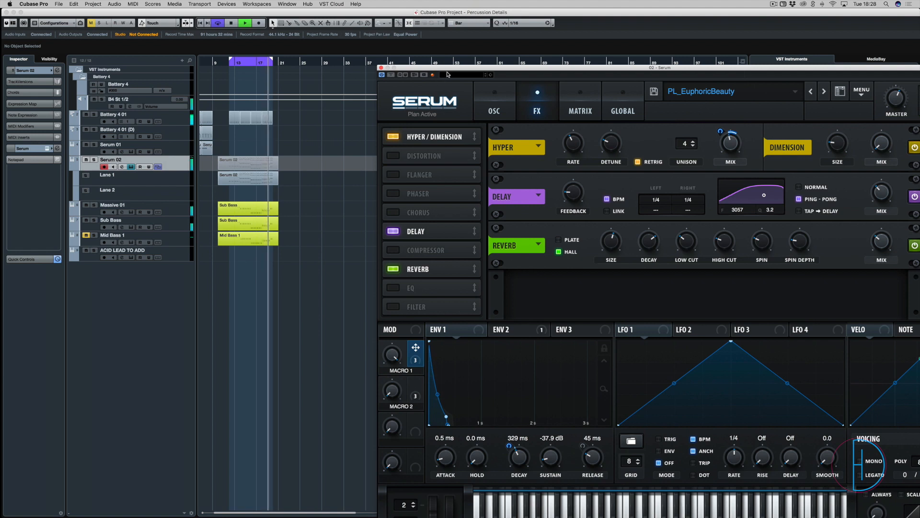
Lower the Serum 02 channel's volume fader slightly in the MixConsole during playback, and return to the project window
{"action": "key", "text": "F3"}
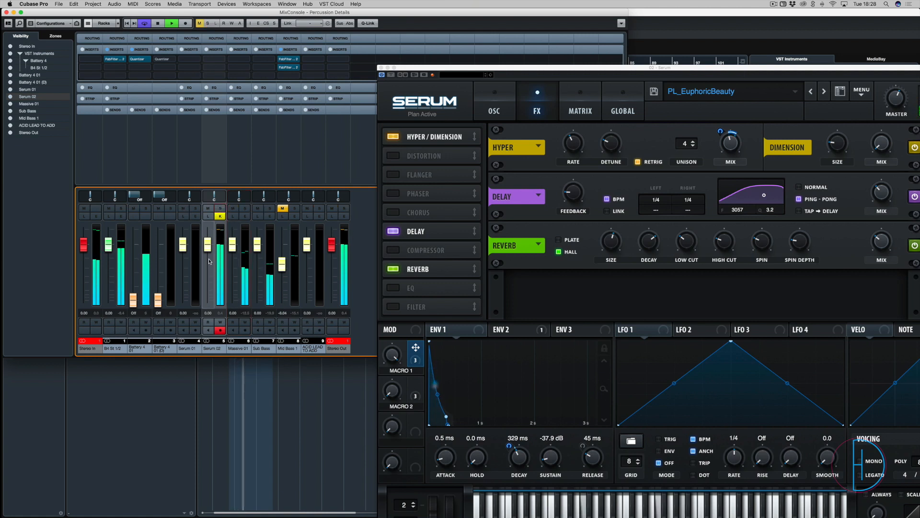
{"action": "left_click_drag", "start_coordinate": [208, 250], "coordinate": [210, 258]}
{"action": "left_click", "coordinate": [285, 406]}
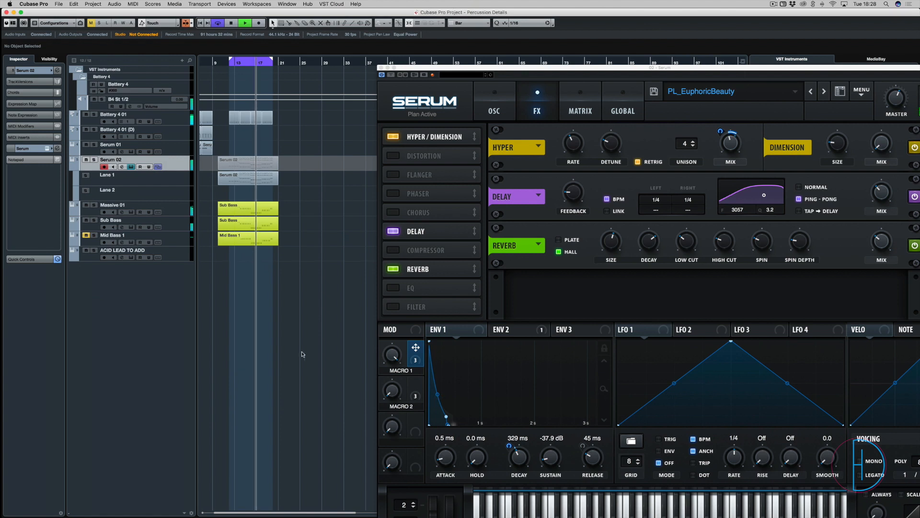
Stop playback and move the Serum window over the arrangement so that the whole plugin interface is in view
{"action": "key", "text": "space"}
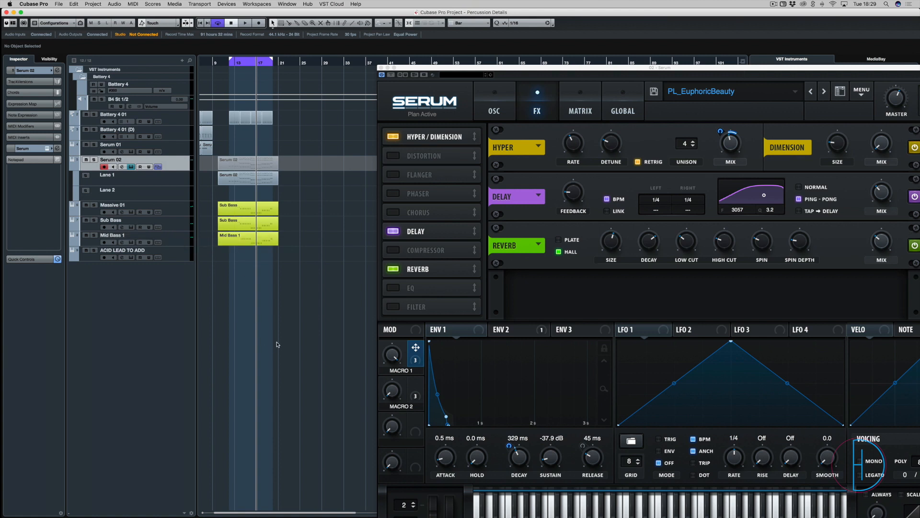
{"action": "left_click_drag", "start_coordinate": [620, 69], "coordinate": [442, 25]}
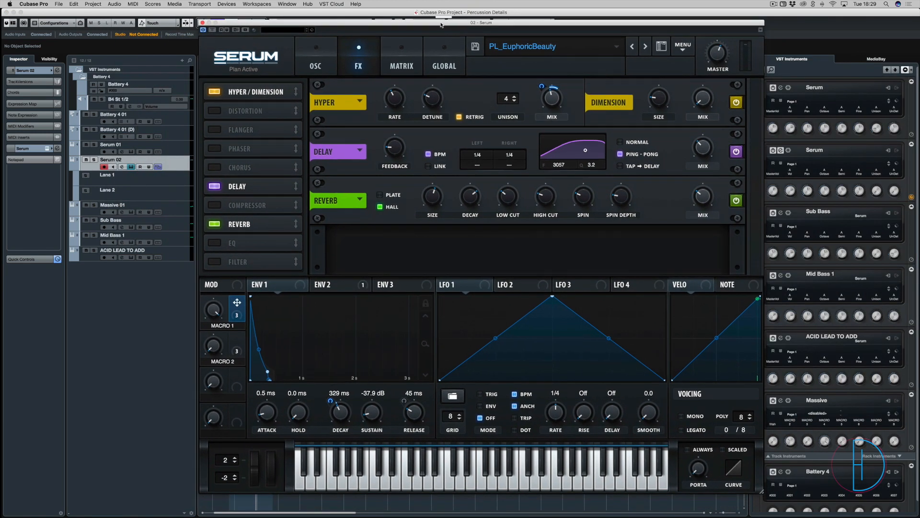